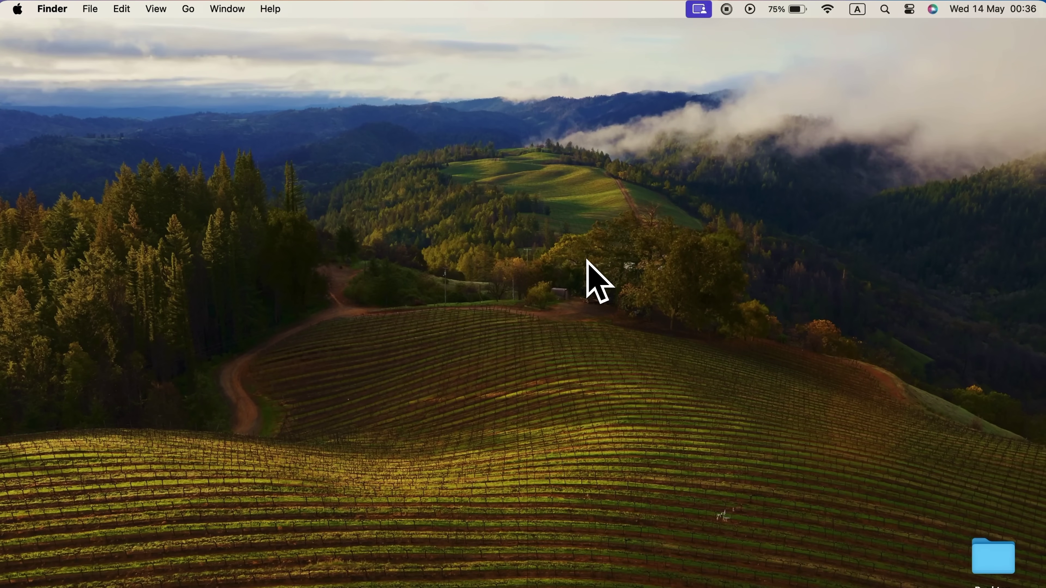
Step: Search Spotlight for 'Projec' and then '.x' to look for the lost Excel file
{"action": "key", "text": "super+space"}
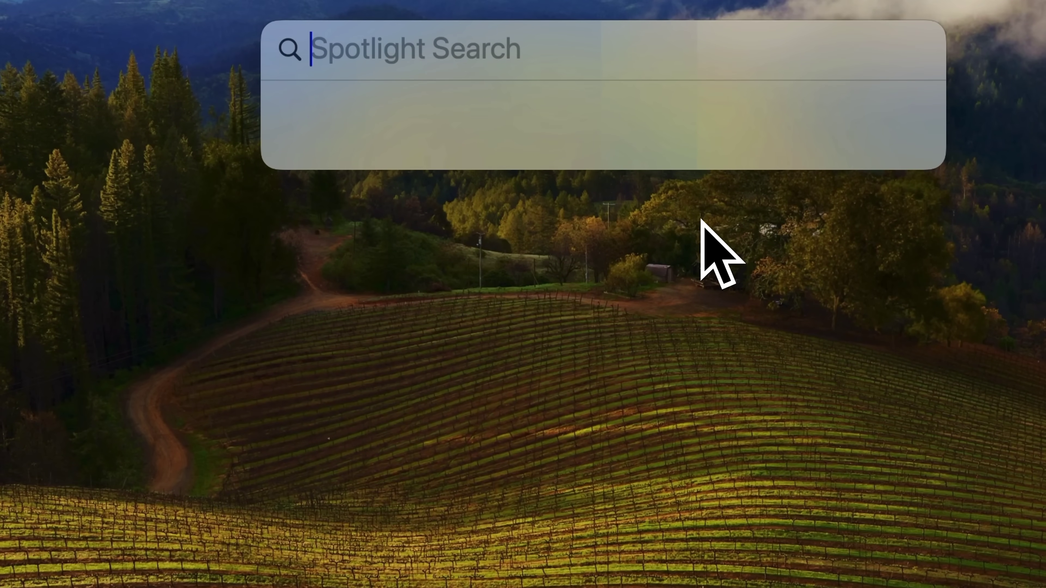
{"action": "type", "text": "Project"}
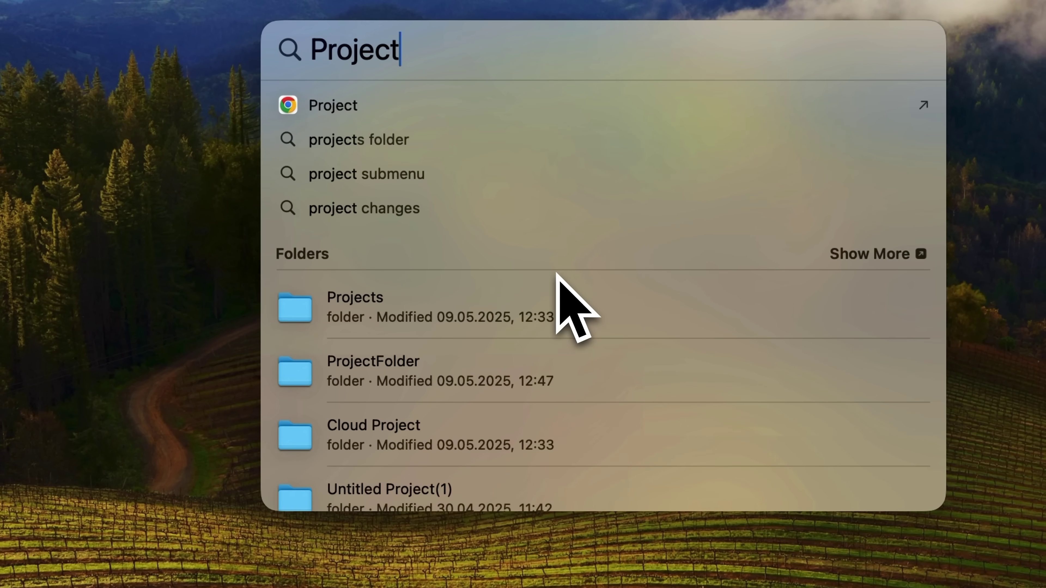
{"action": "scroll", "coordinate": [556, 274], "scroll_direction": "down", "scroll_amount": 7}
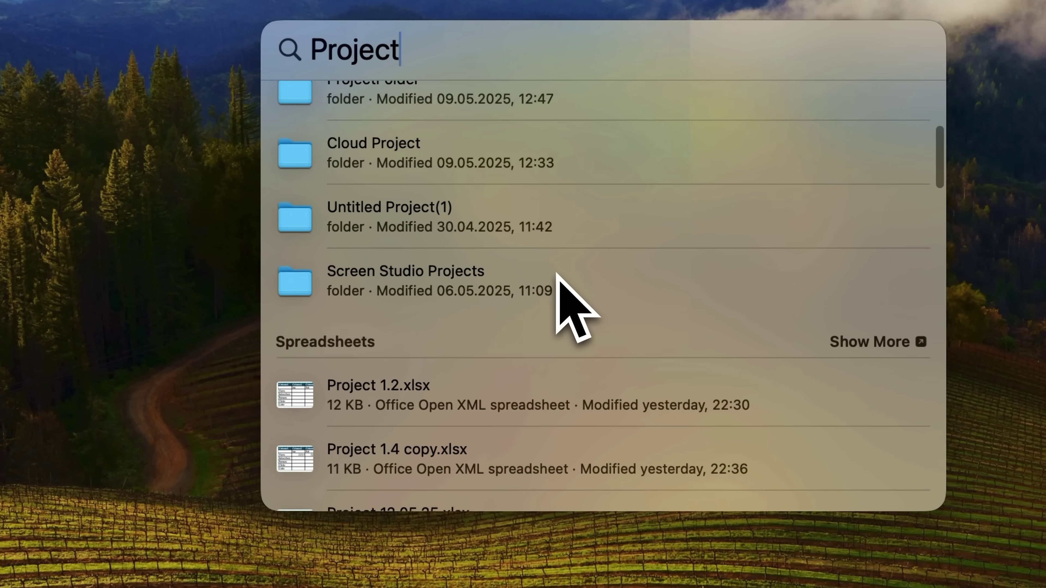
{"action": "scroll", "coordinate": [558, 274], "scroll_direction": "down", "scroll_amount": 5}
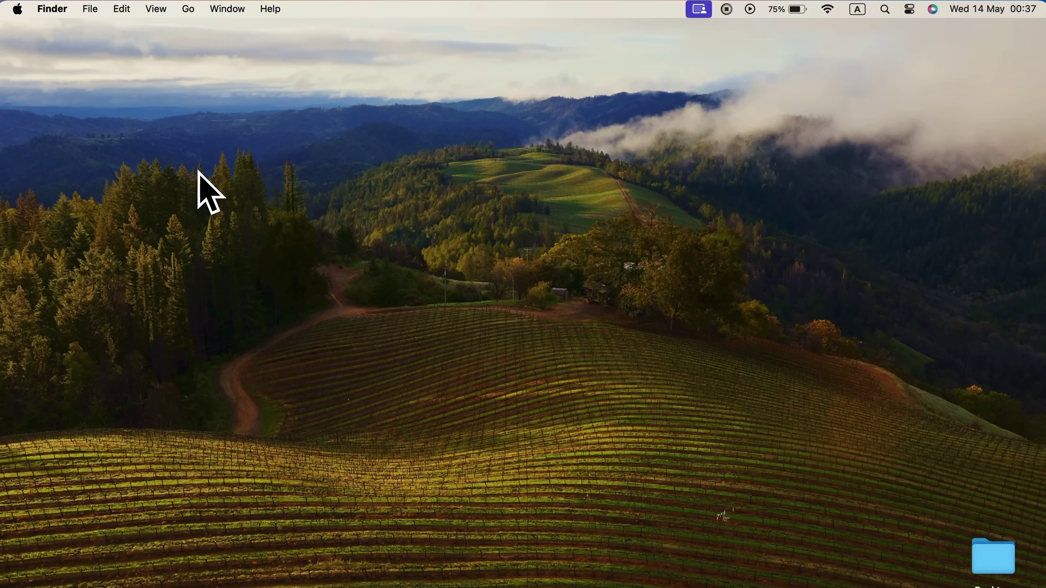
{"action": "key", "text": "super+space"}
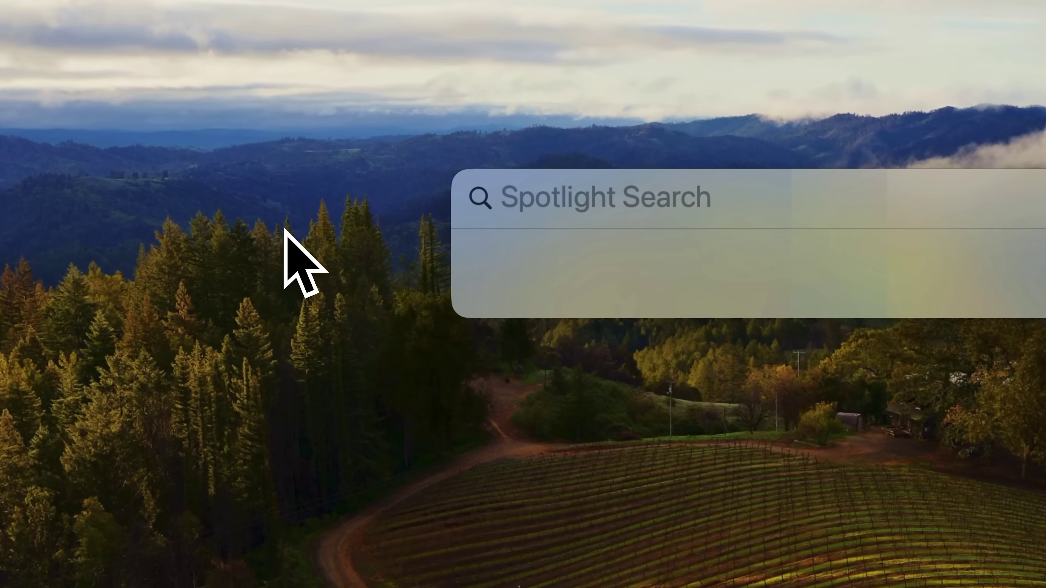
{"action": "type", "text": ".xlsx"}
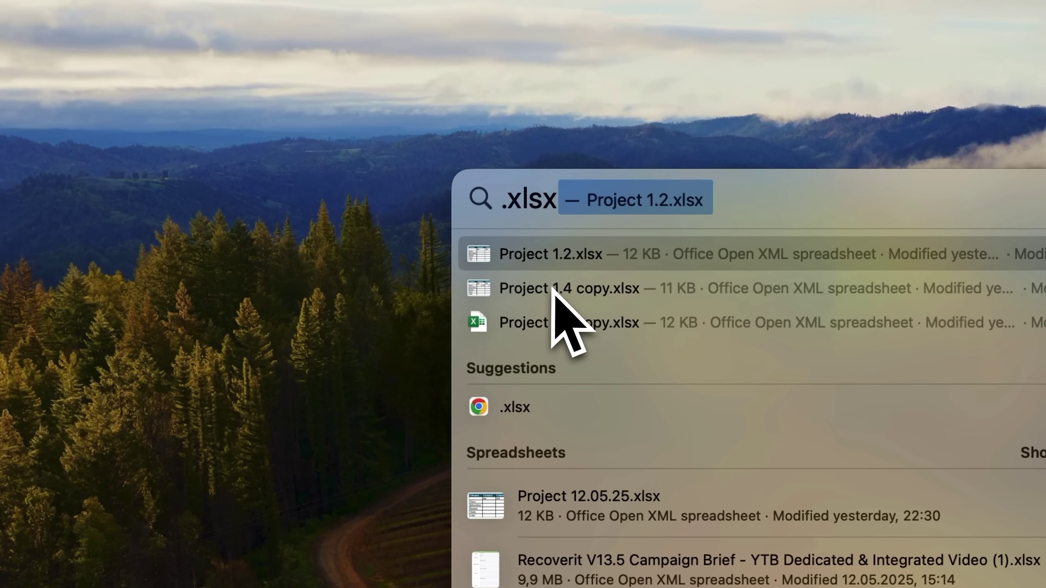
{"action": "scroll", "coordinate": [551, 288], "scroll_direction": "down", "scroll_amount": 2}
{"action": "scroll", "coordinate": [552, 288], "scroll_direction": "up", "scroll_amount": 1}
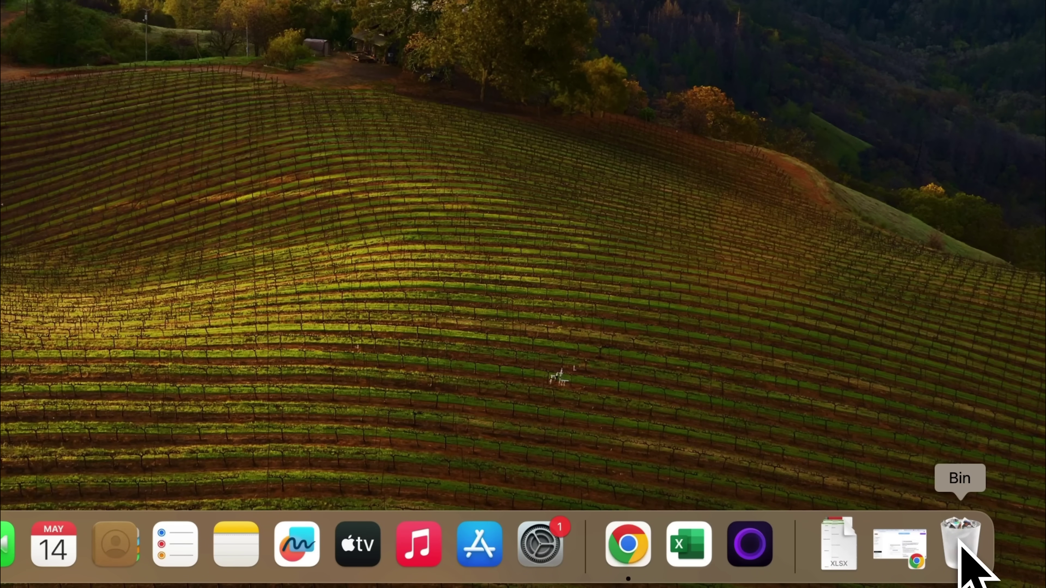
Step: Put Project 3.1.xlsx back from the Bin into Documents
{"action": "left_click", "coordinate": [960, 543]}
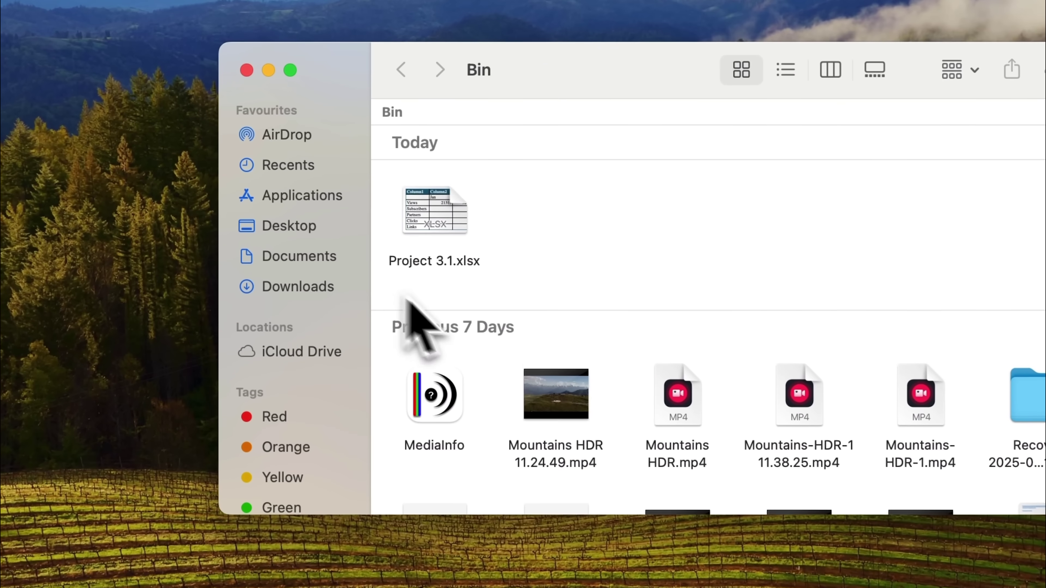
{"action": "right_click", "coordinate": [429, 225]}
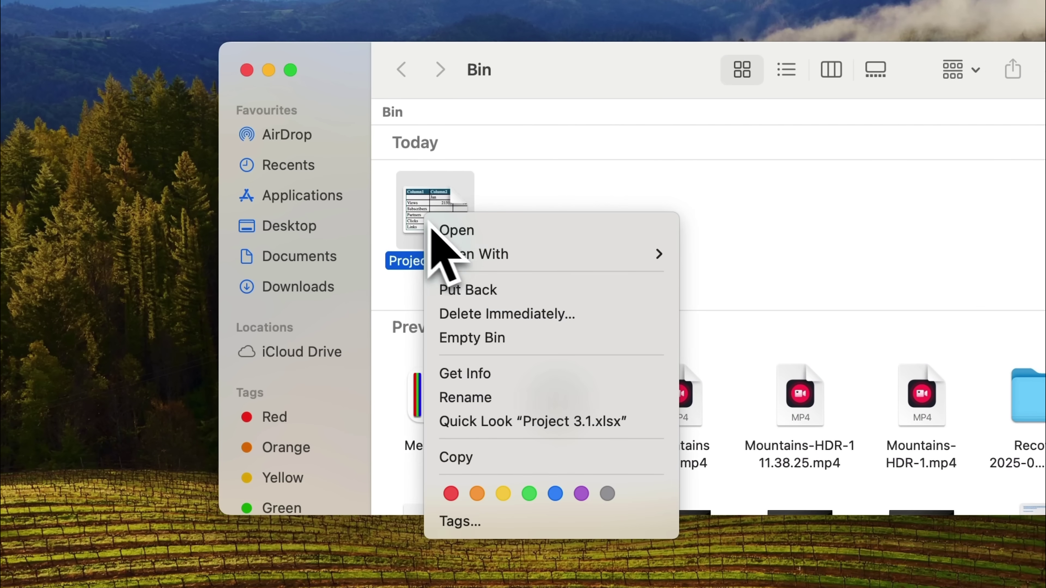
{"action": "left_click", "coordinate": [490, 291]}
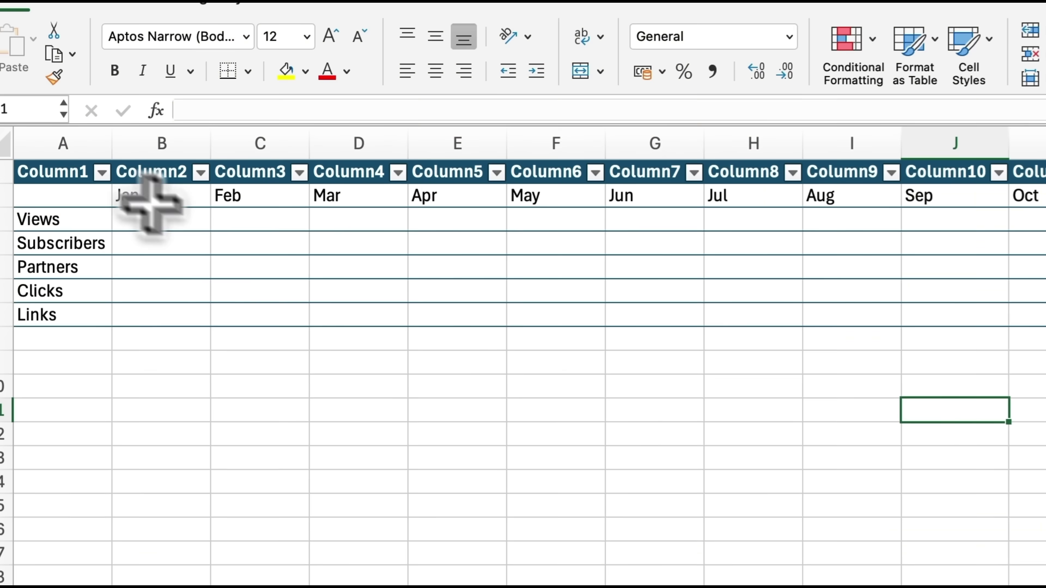
Step: Select the Jan–Jun block B2:G6 of the Project 12.05.25 table, then move through cells F11 and G11
{"action": "left_click_drag", "start_coordinate": [149, 206], "coordinate": [807, 256]}
{"action": "double_click", "coordinate": [238, 330]}
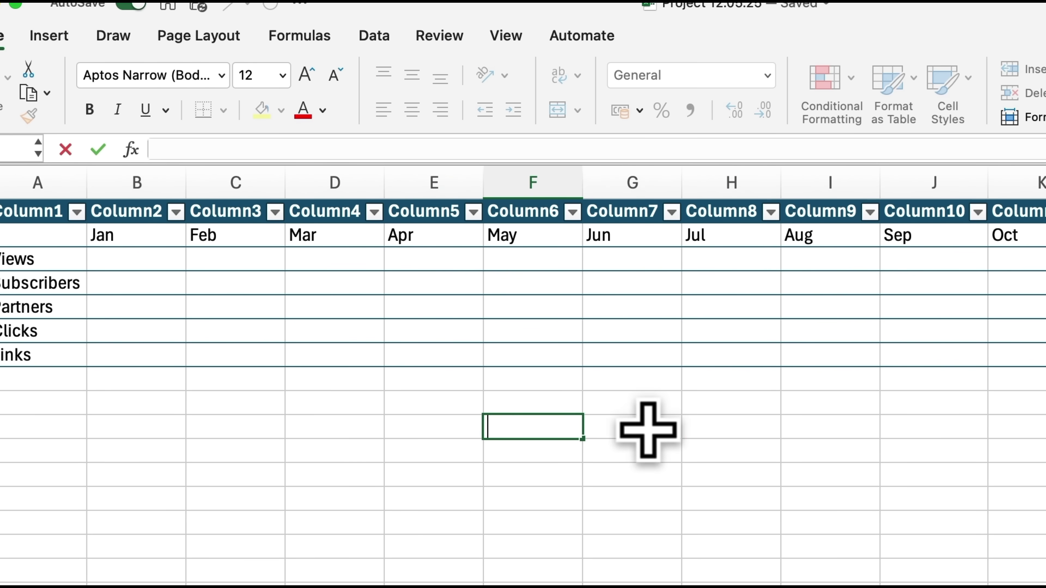
{"action": "left_click", "coordinate": [640, 427]}
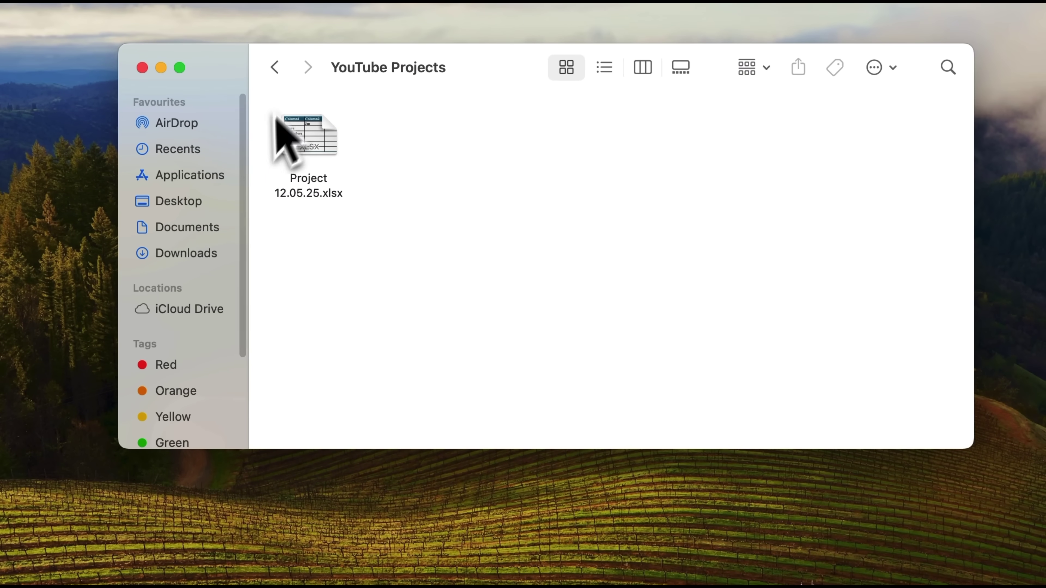
Step: Move Project 12.05.25.xlsx to the Bin, then use Delete Immediately to delete it permanently
{"action": "right_click", "coordinate": [328, 156]}
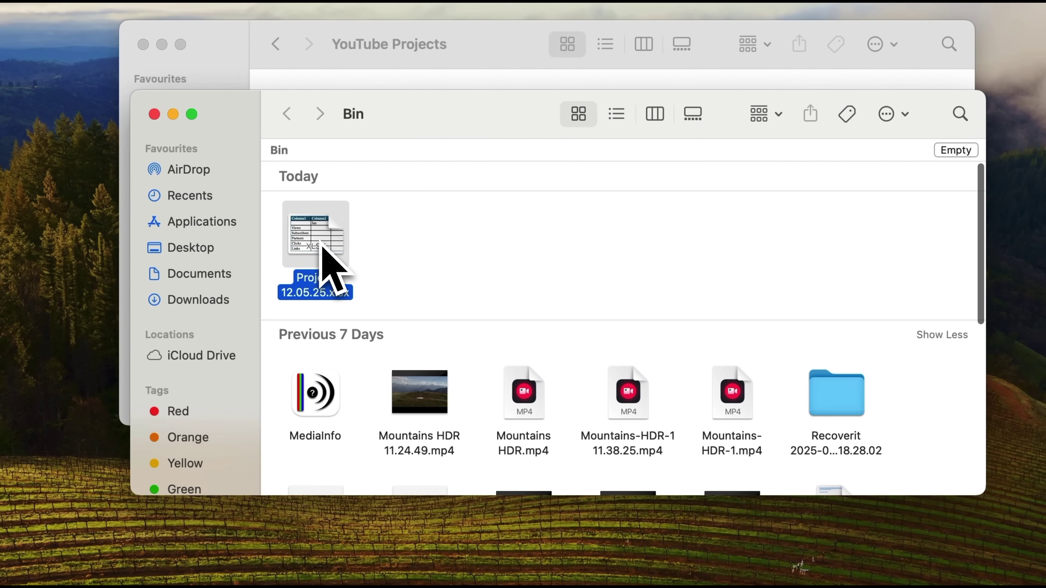
{"action": "right_click", "coordinate": [324, 247]}
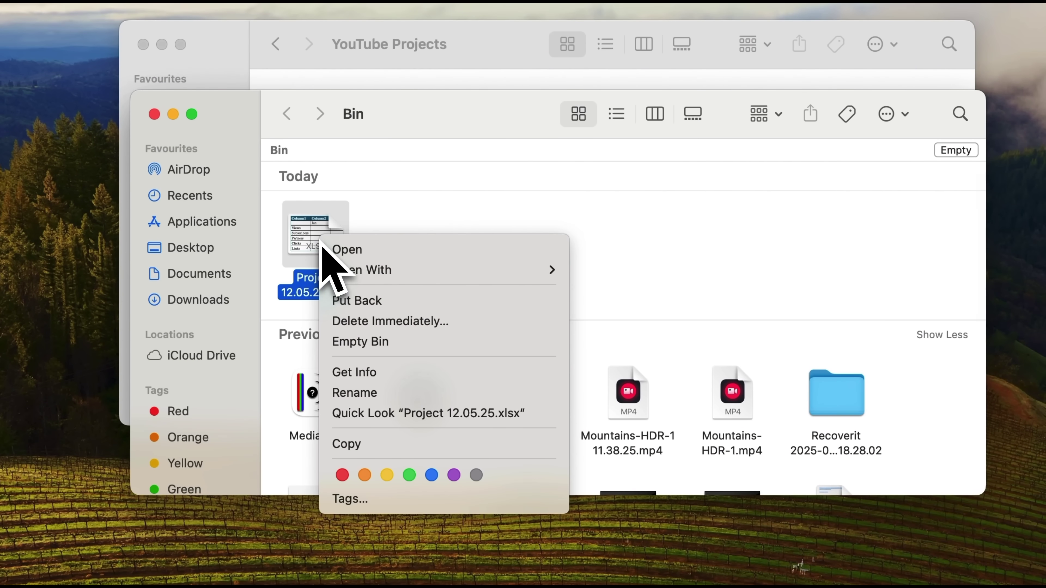
{"action": "left_click", "coordinate": [372, 322]}
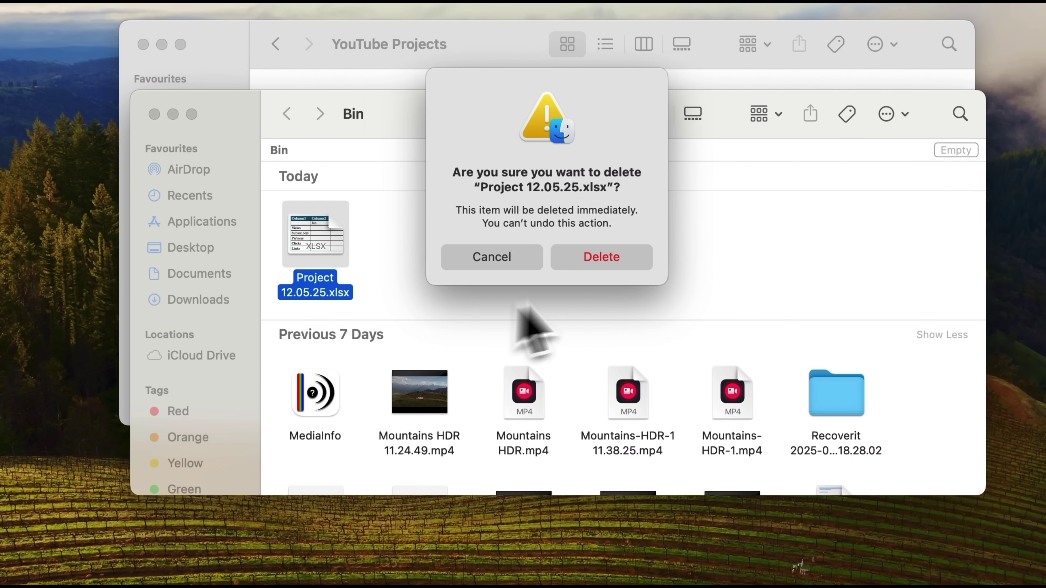
{"action": "left_click", "coordinate": [602, 258]}
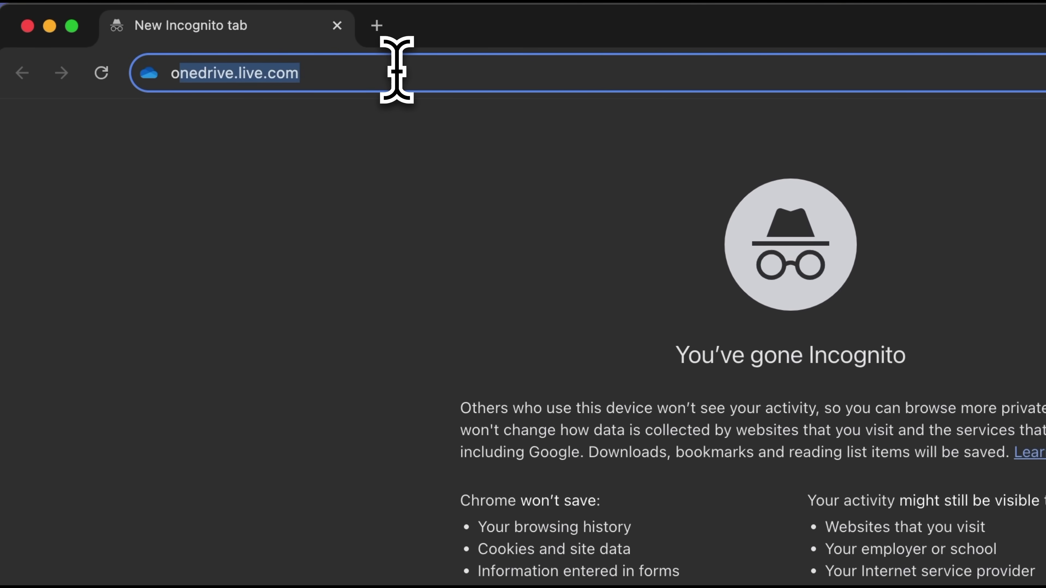
Step: Load onedrive.live.com and open Project 12.05.25 from the Recent list
{"action": "key", "text": "Return"}
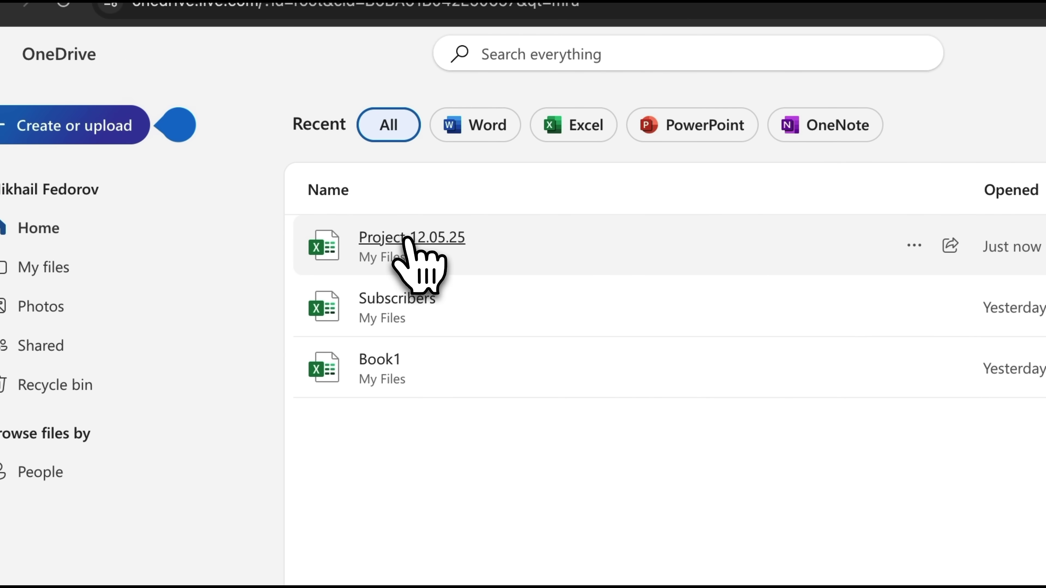
{"action": "left_click", "coordinate": [406, 238]}
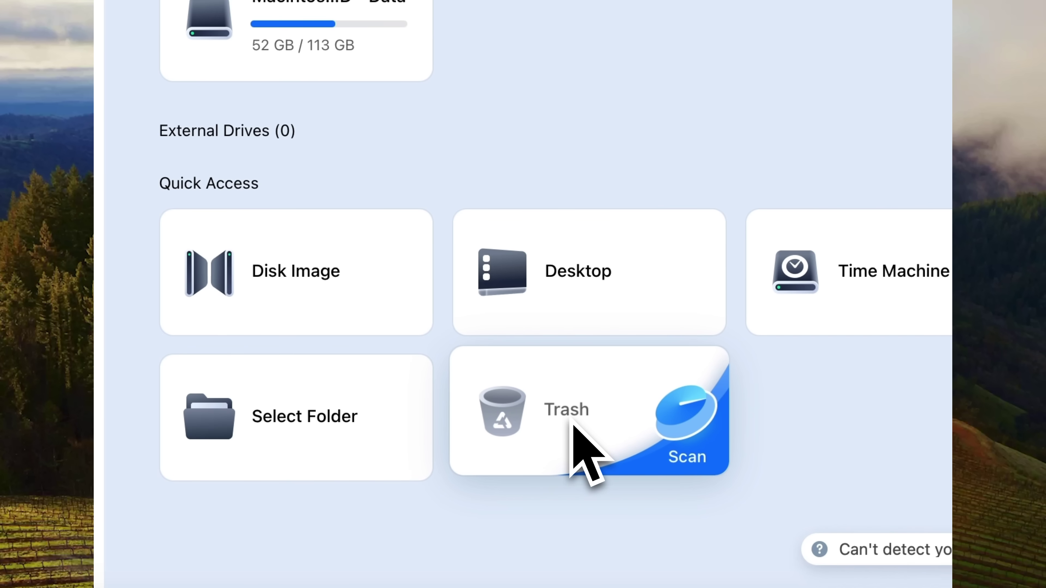
Step: Quick-scan the Trash, view results by File Path and File Type, and expand Document
{"action": "left_click", "coordinate": [572, 428]}
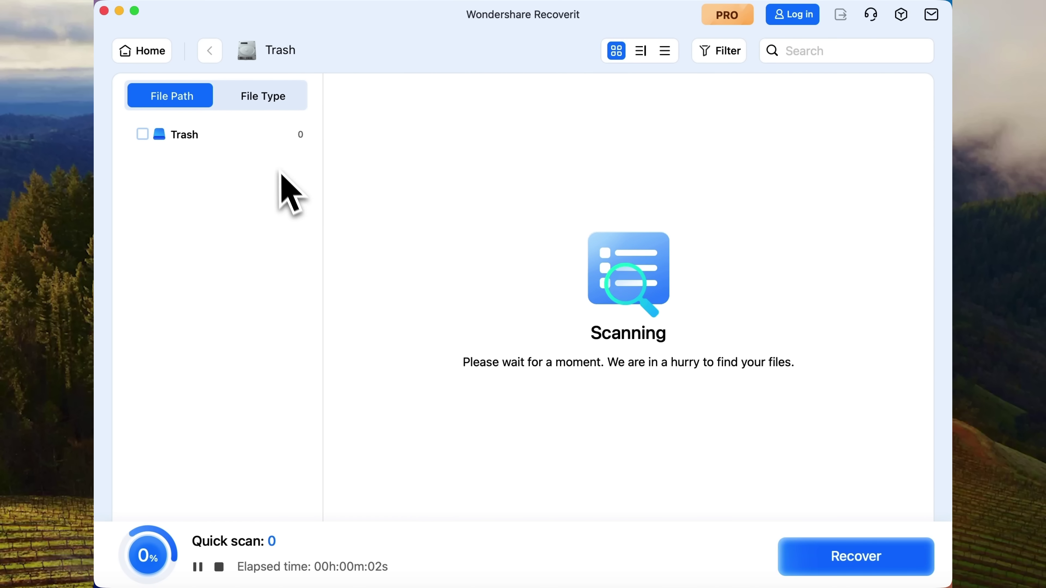
{"action": "left_click", "coordinate": [276, 105]}
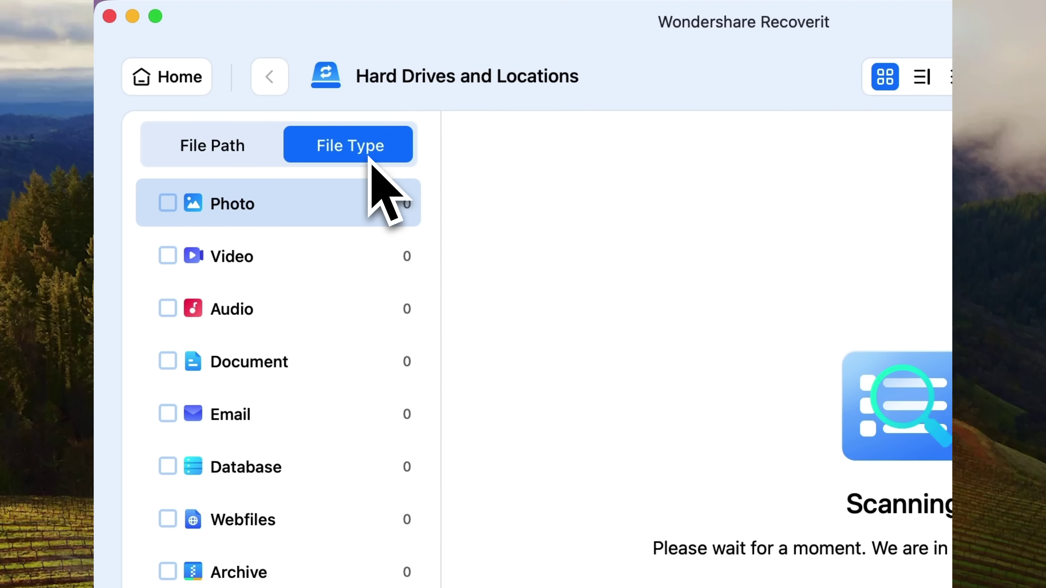
{"action": "left_click", "coordinate": [226, 150]}
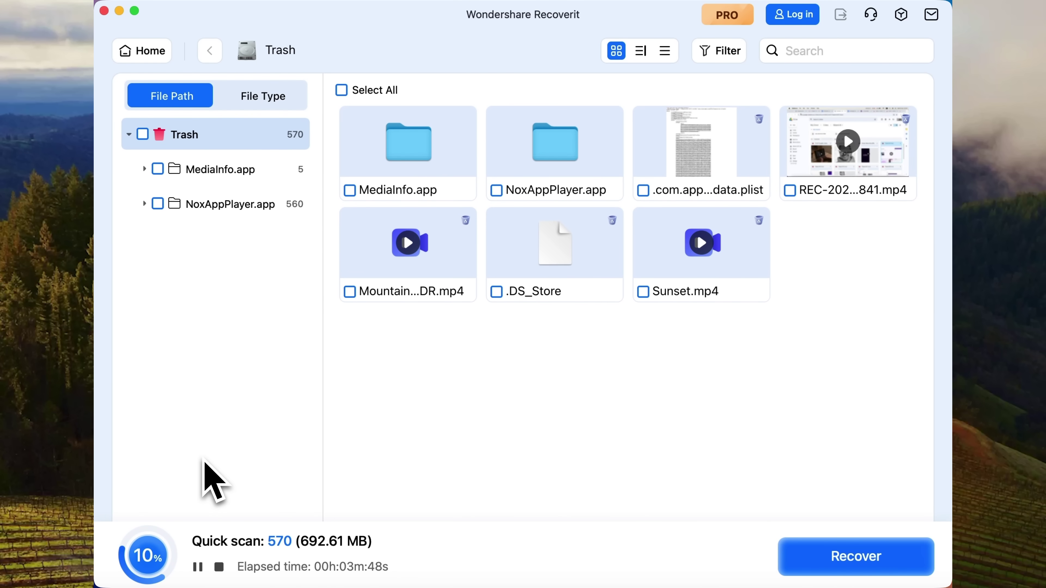
{"action": "left_click", "coordinate": [263, 96]}
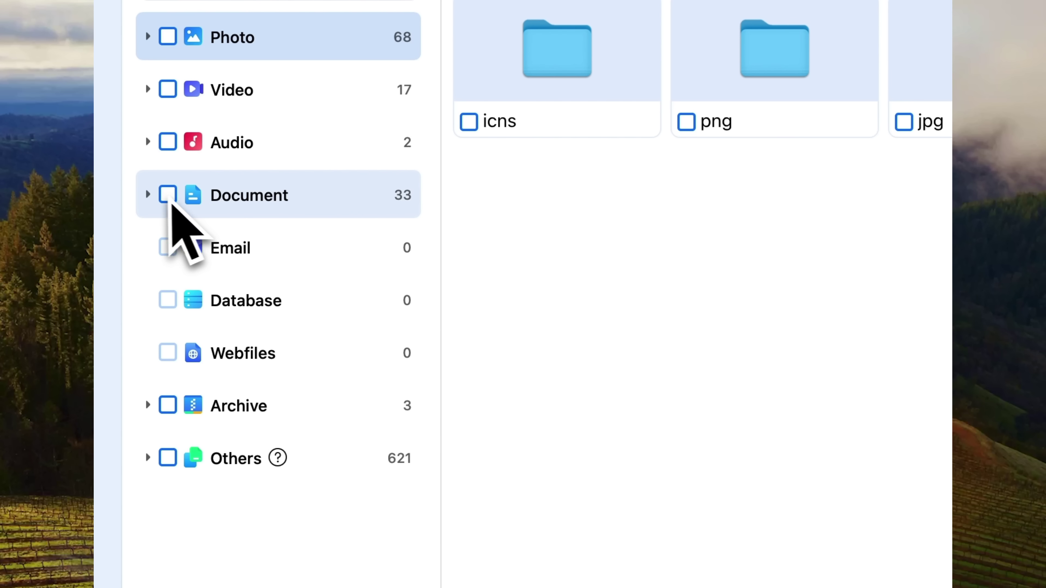
{"action": "left_click", "coordinate": [147, 195]}
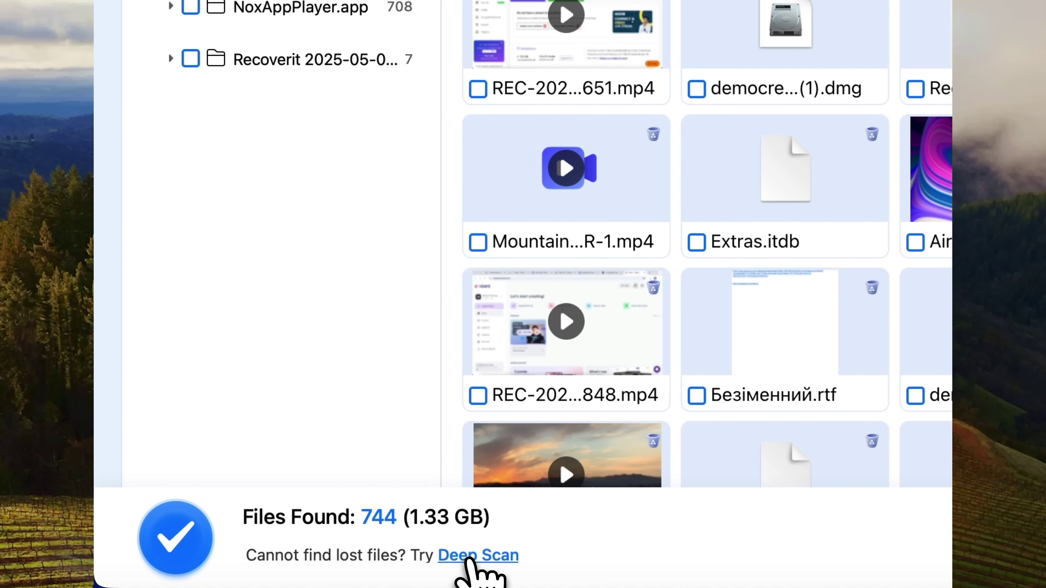
Step: Run a Deep Scan, open File lost name > Document > xlsx, then pause at 14%
{"action": "left_click", "coordinate": [471, 567]}
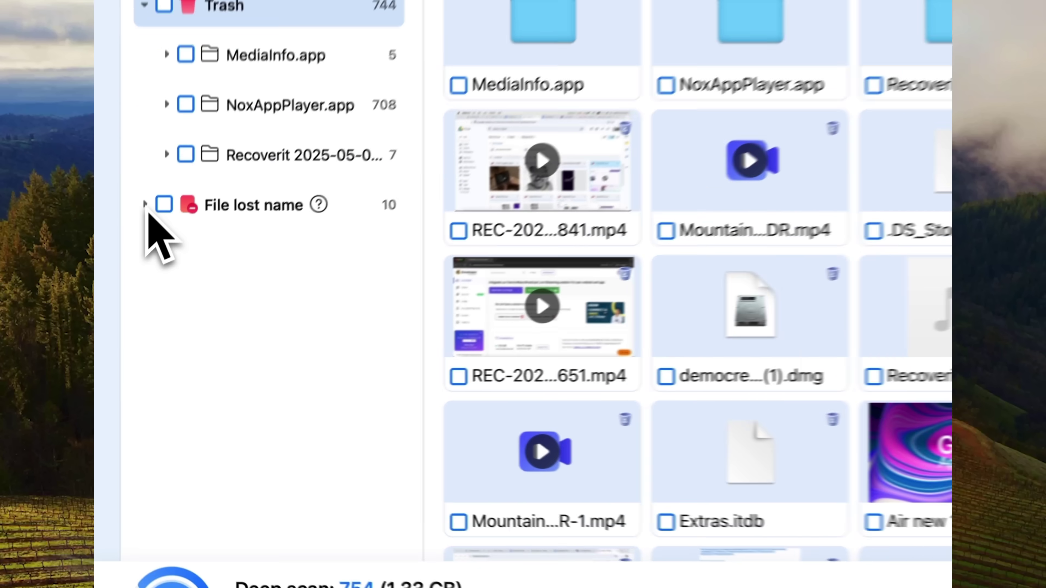
{"action": "left_click", "coordinate": [130, 273]}
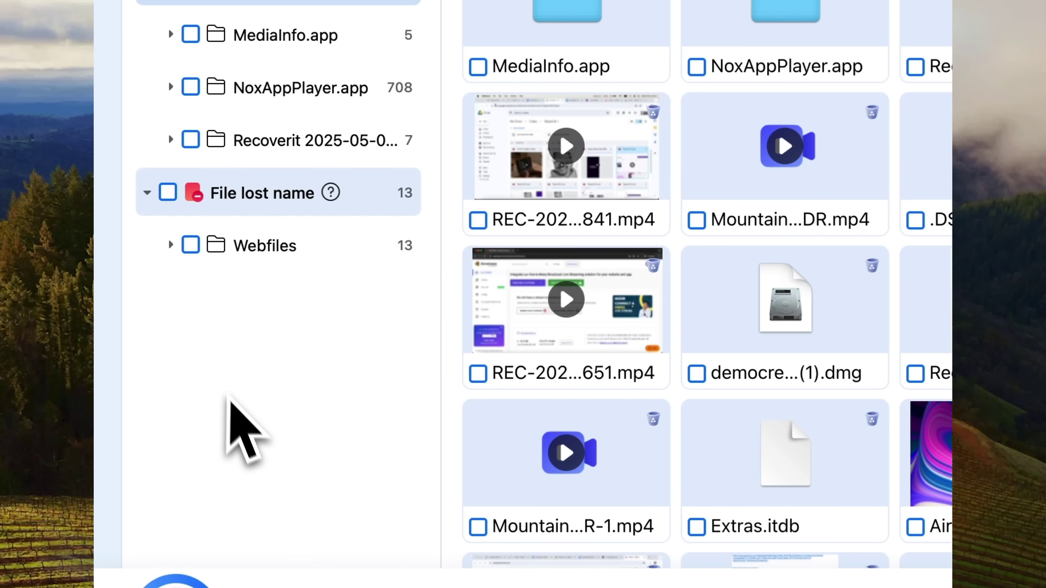
{"action": "key", "text": "Down"}
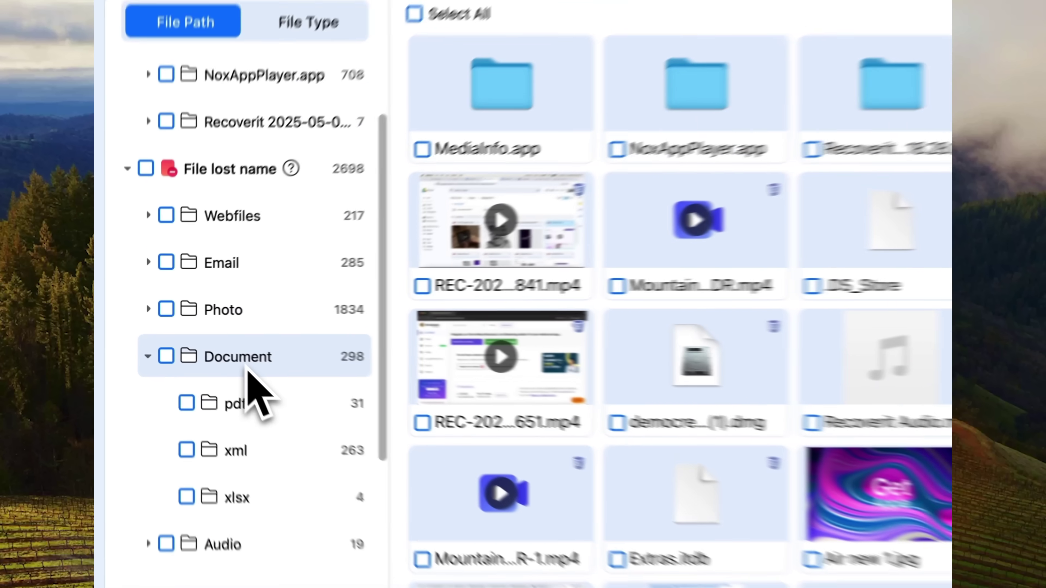
{"action": "left_click", "coordinate": [247, 368]}
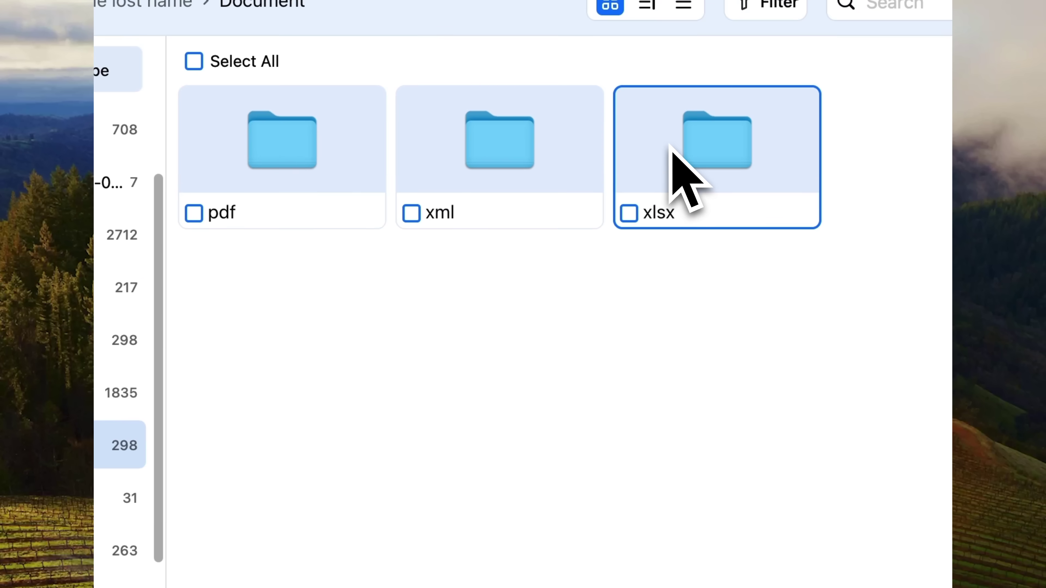
{"action": "double_click", "coordinate": [670, 147]}
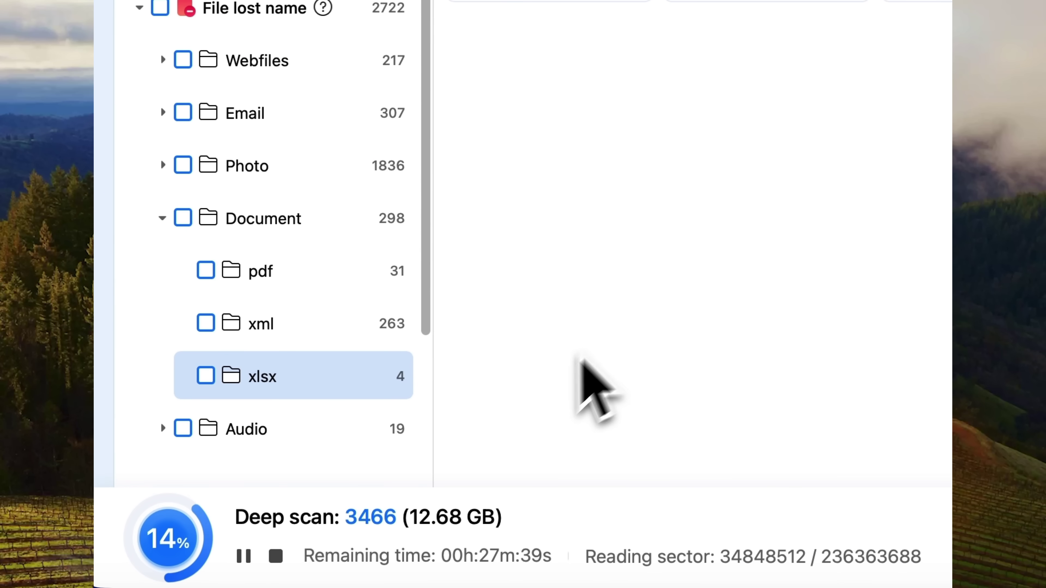
{"action": "left_click", "coordinate": [243, 556]}
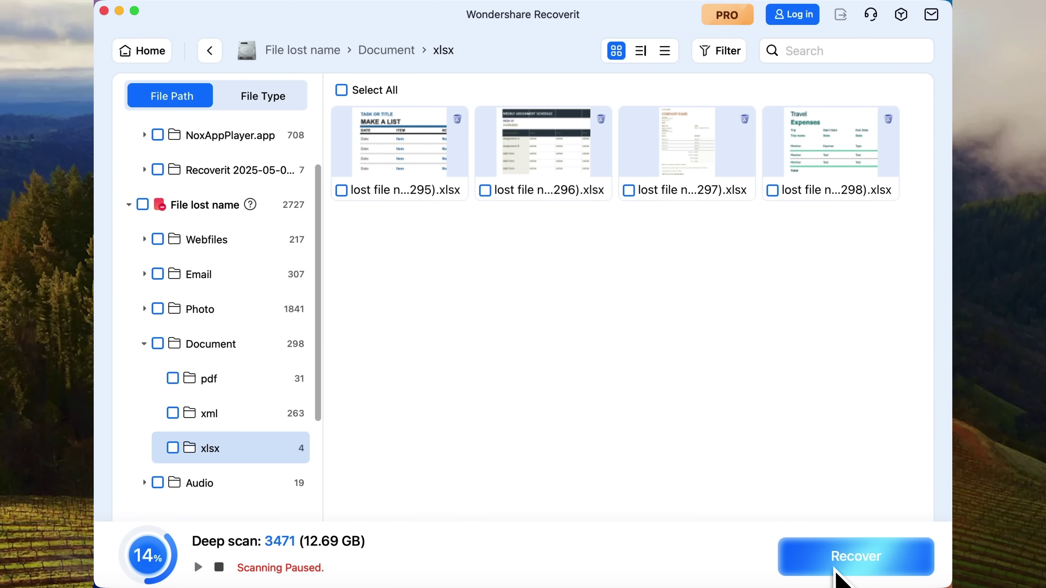
Step: Tick the four lost .xlsx files and recover them, accepting the free-version prompt
{"action": "left_click", "coordinate": [834, 572]}
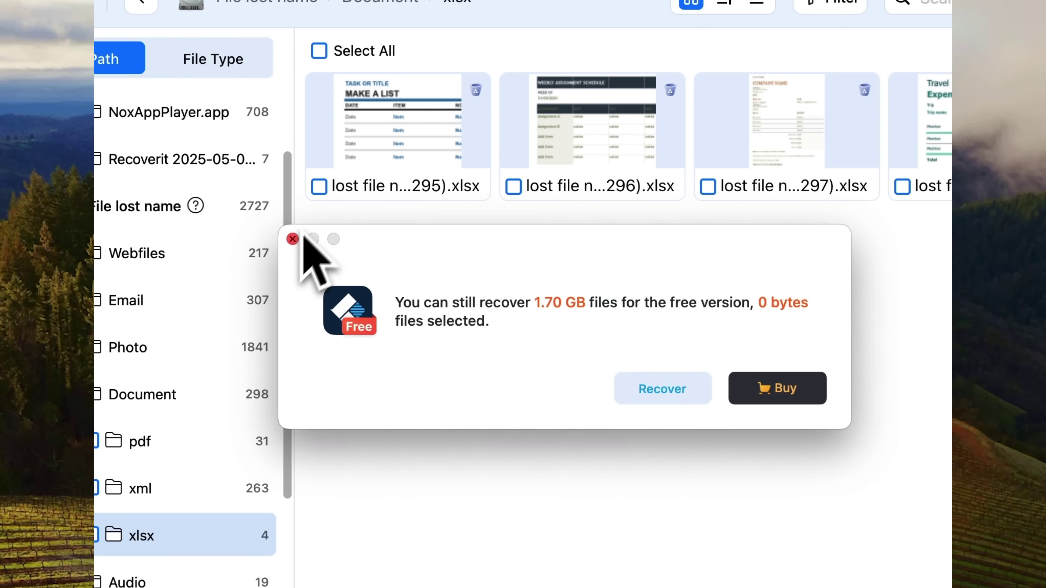
{"action": "left_click", "coordinate": [121, 102]}
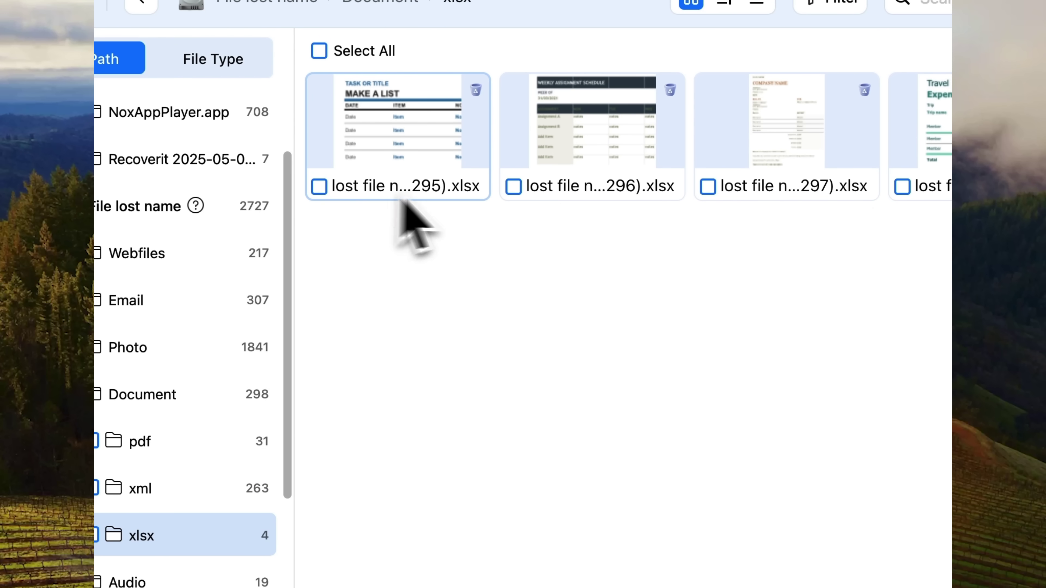
{"action": "left_click", "coordinate": [513, 187]}
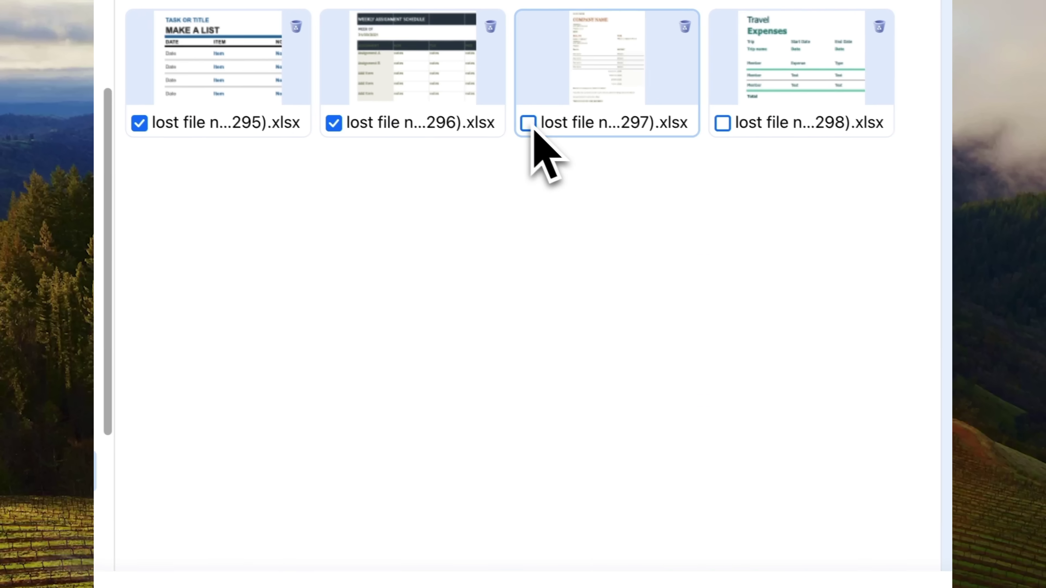
{"action": "left_click", "coordinate": [707, 186]}
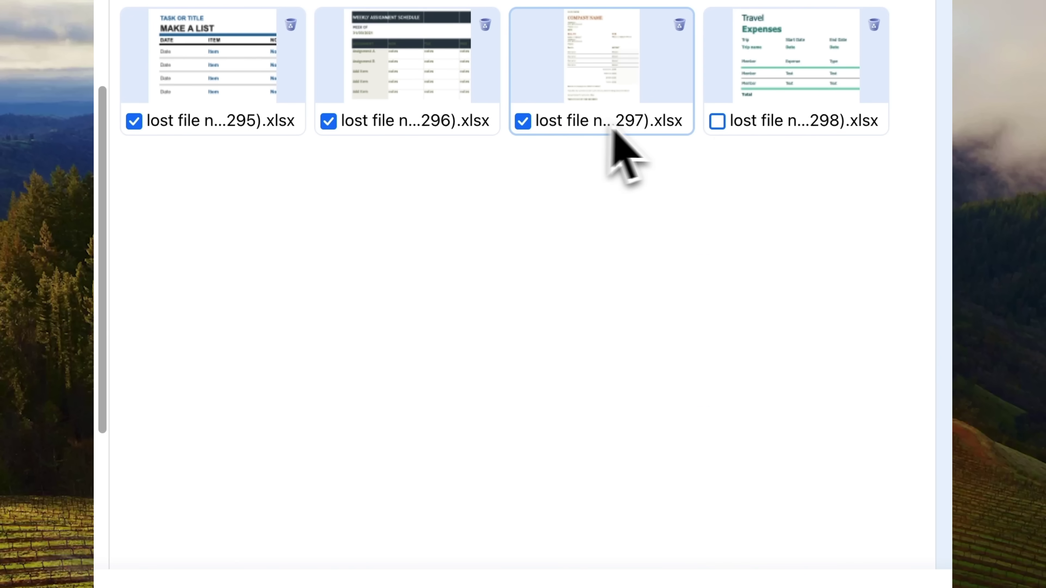
{"action": "left_click", "coordinate": [718, 126]}
{"action": "left_click", "coordinate": [805, 553]}
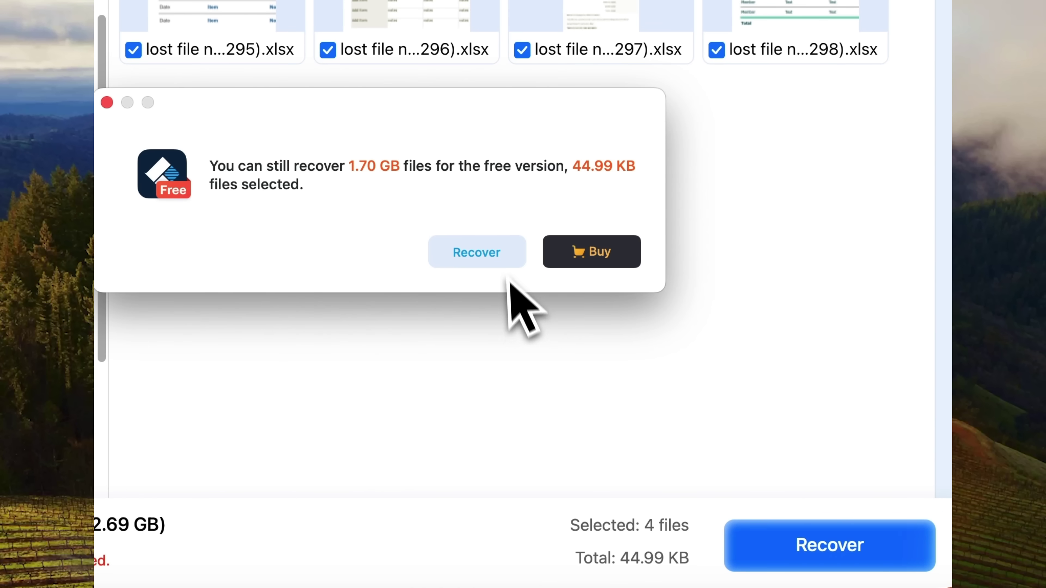
{"action": "left_click", "coordinate": [499, 248]}
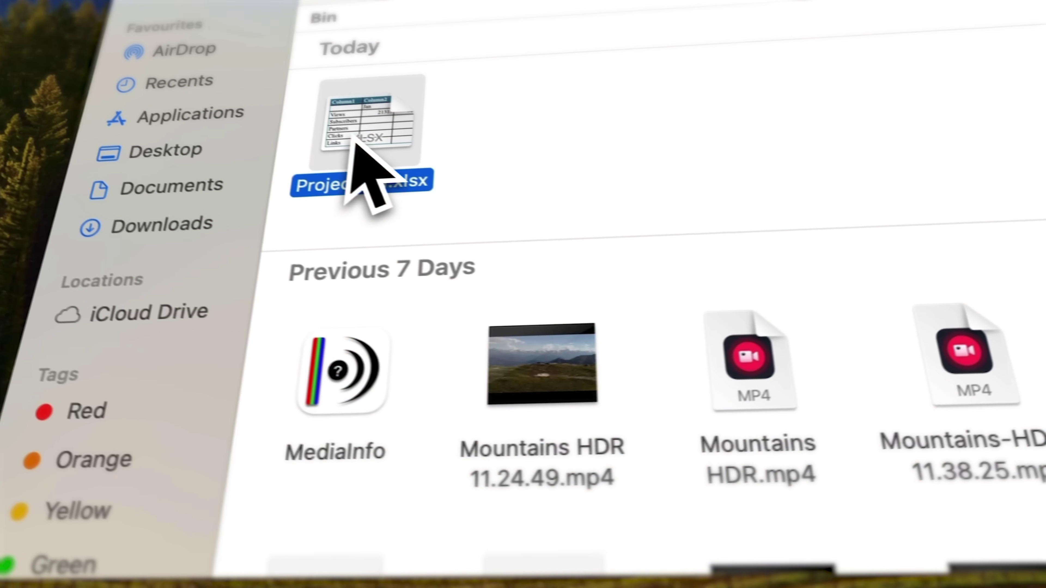
Step: Bring up the Bin actions for Project .xlsx, then briefly open and close Spotlight search
{"action": "right_click", "coordinate": [396, 157]}
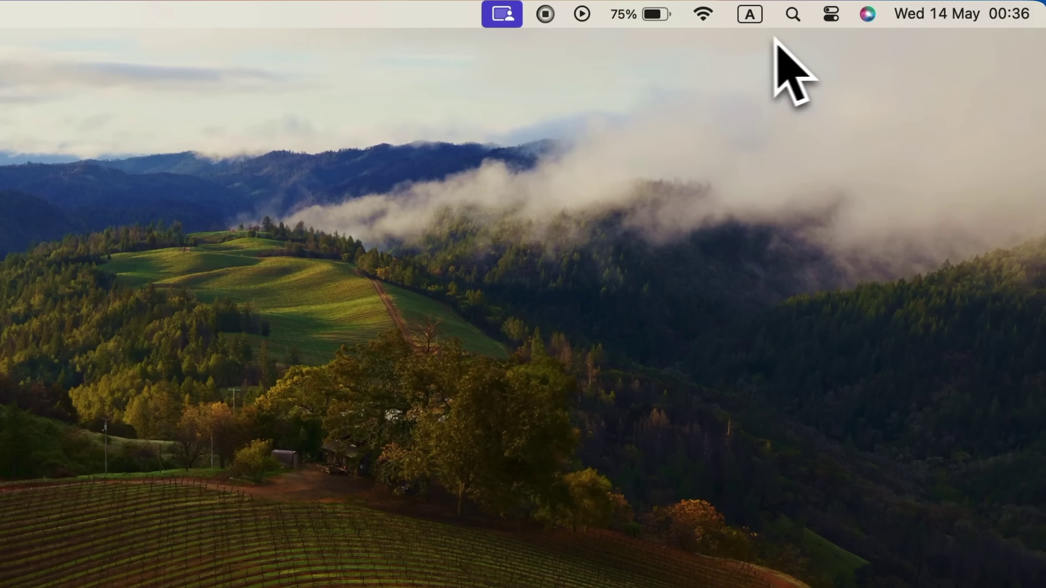
{"action": "left_click", "coordinate": [792, 15]}
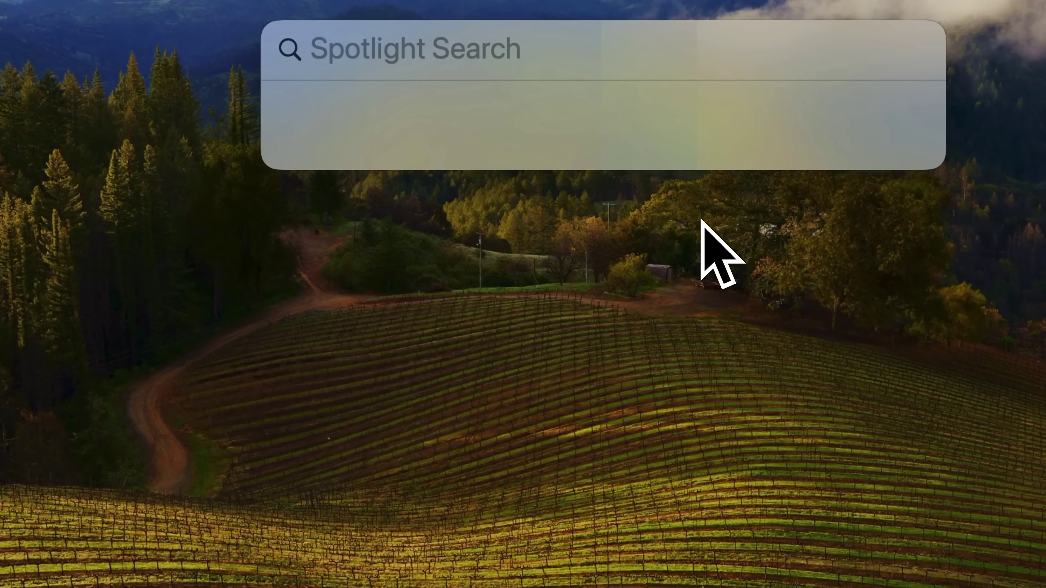
{"action": "key", "text": "Escape"}
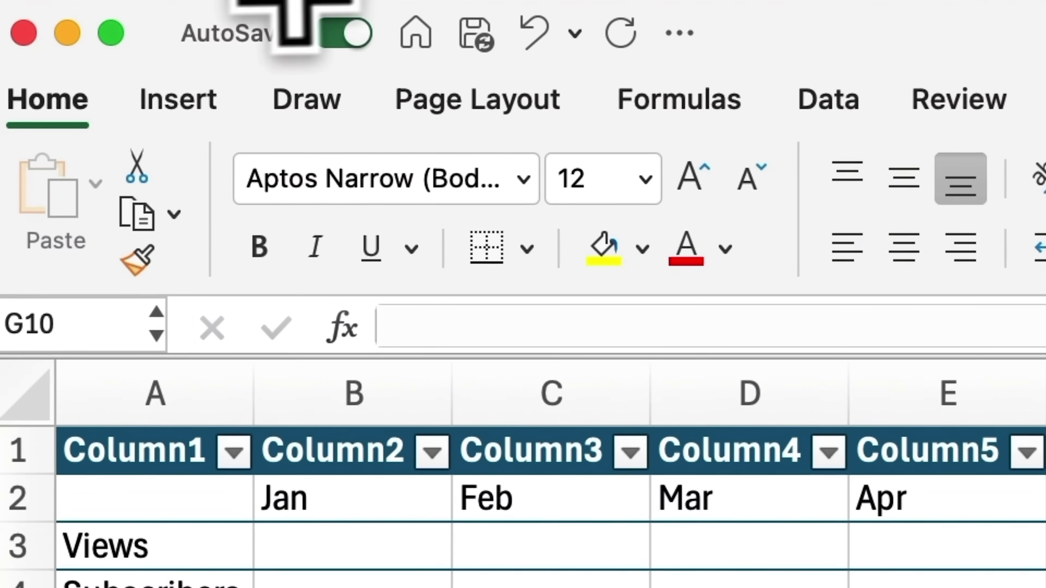